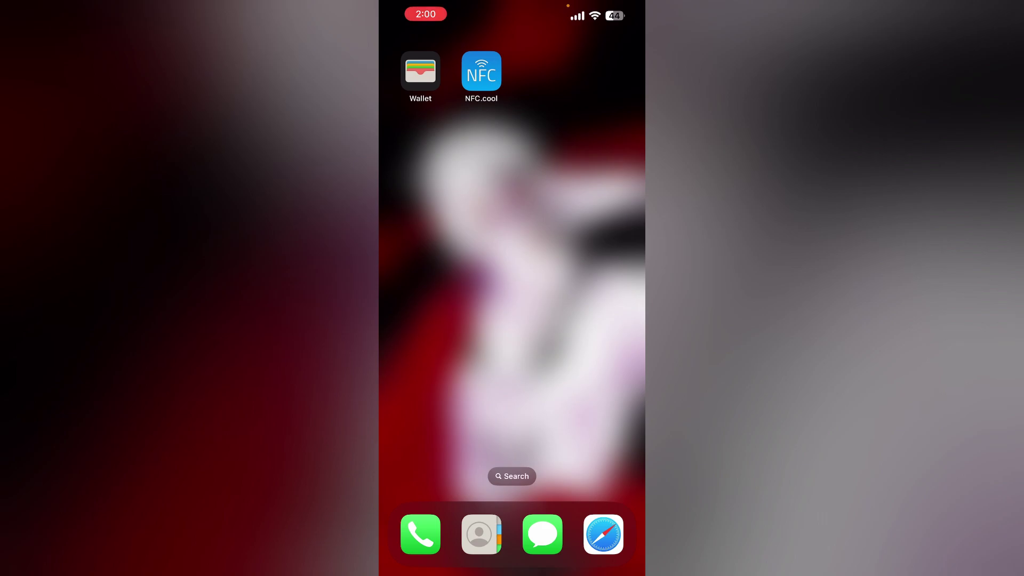
- Launch NFC.cool from the iPhone home screen to reach its NFC tab
{"action": "left_click", "coordinate": [419, 72]}
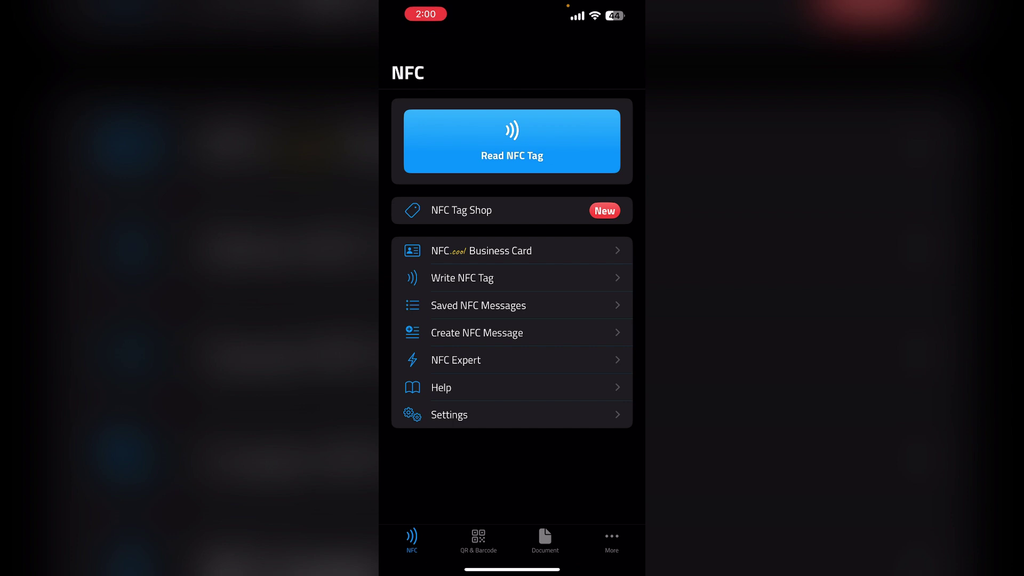
- Start Read NFC Tag so the Ready to Scan sheet waits for a card
{"action": "left_click", "coordinate": [513, 140]}
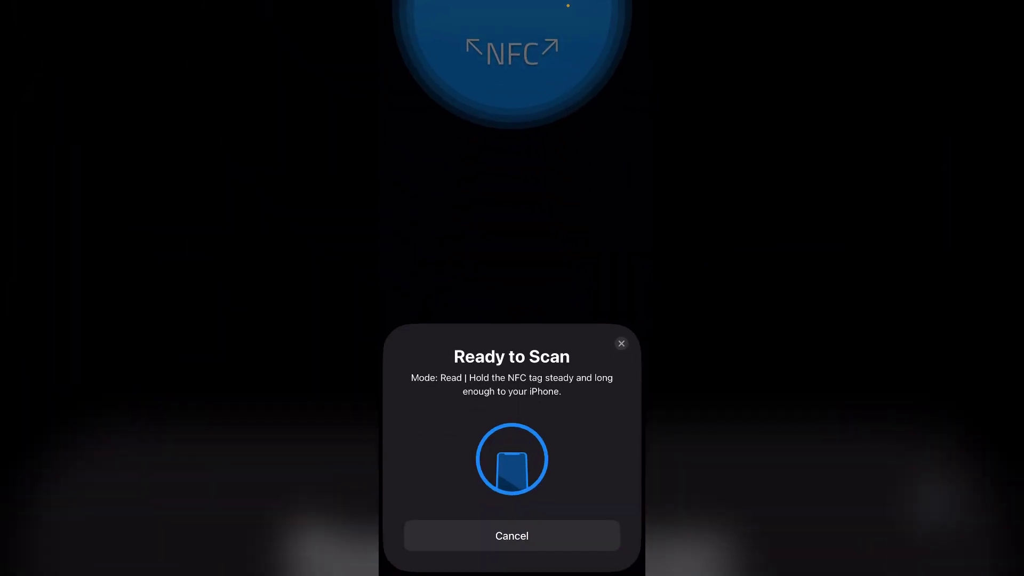